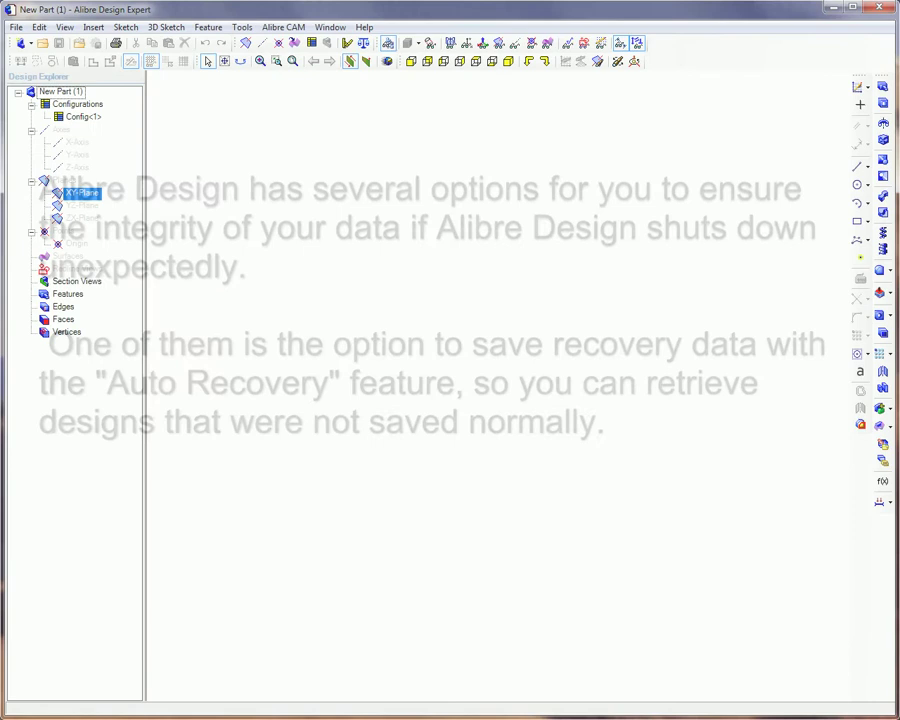
# Open Tools > Options and go to the Recovery tab for auto-recovery settings.
pyautogui.click(242, 29)
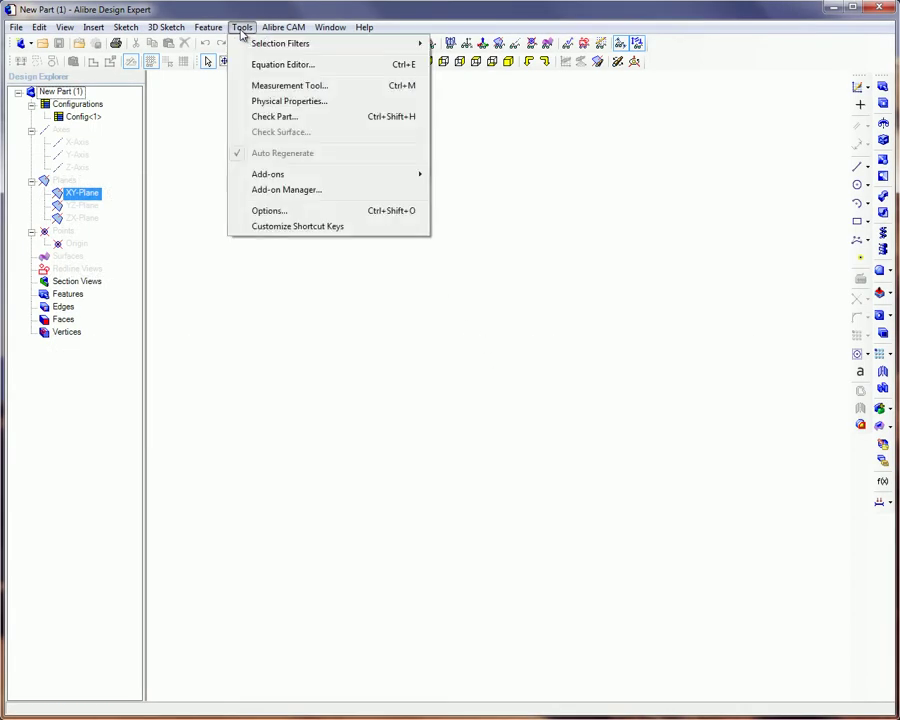
pyautogui.click(278, 212)
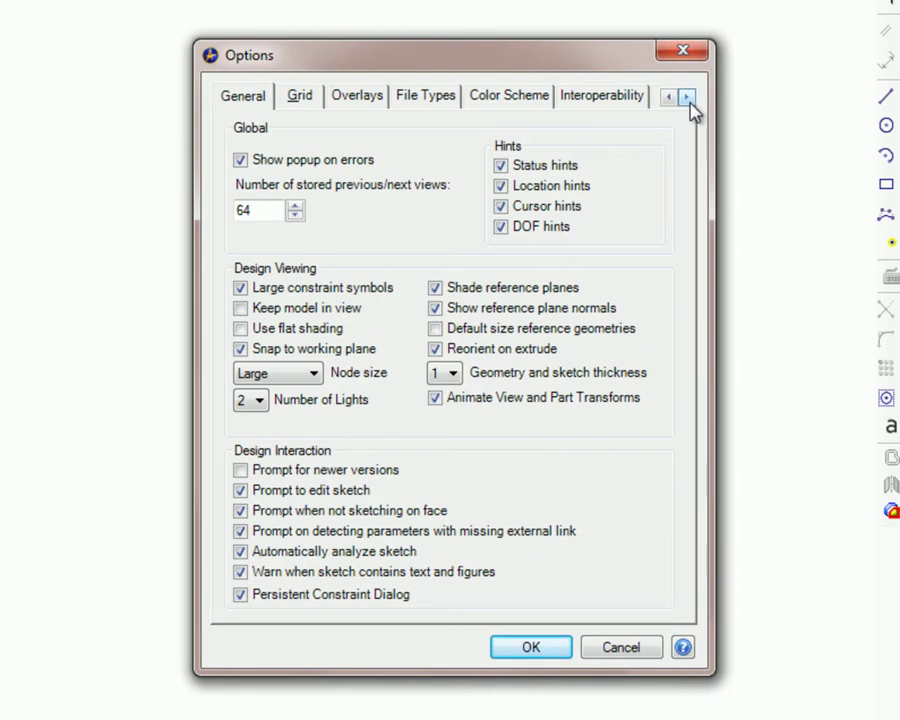
pyautogui.click(687, 98)
pyautogui.click(627, 100)
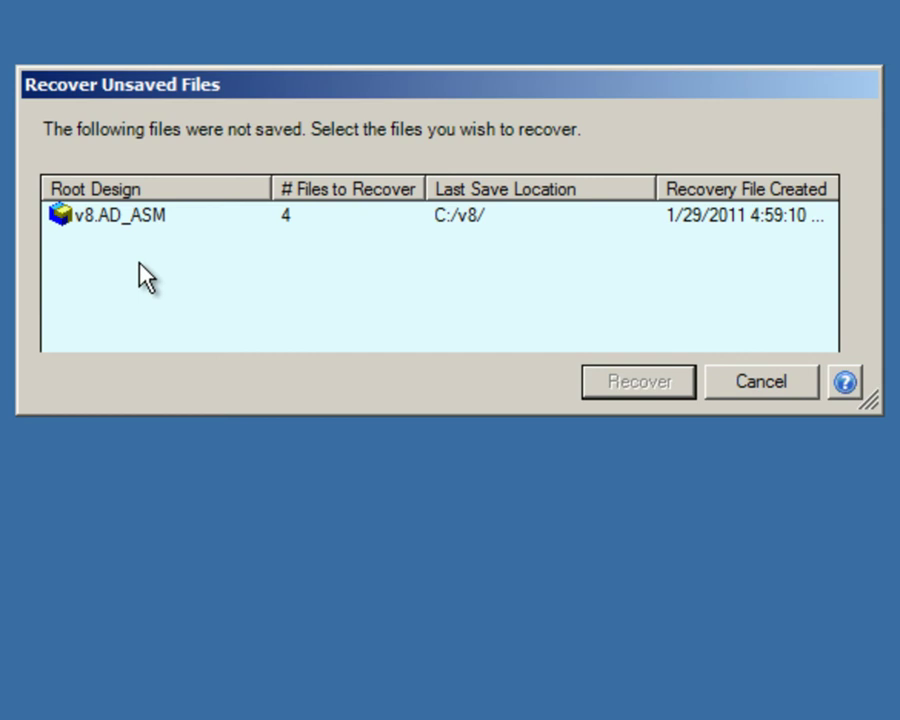
# Select v8.AD_ASM in Recover Unsaved Files and recover it.
pyautogui.click(95, 220)
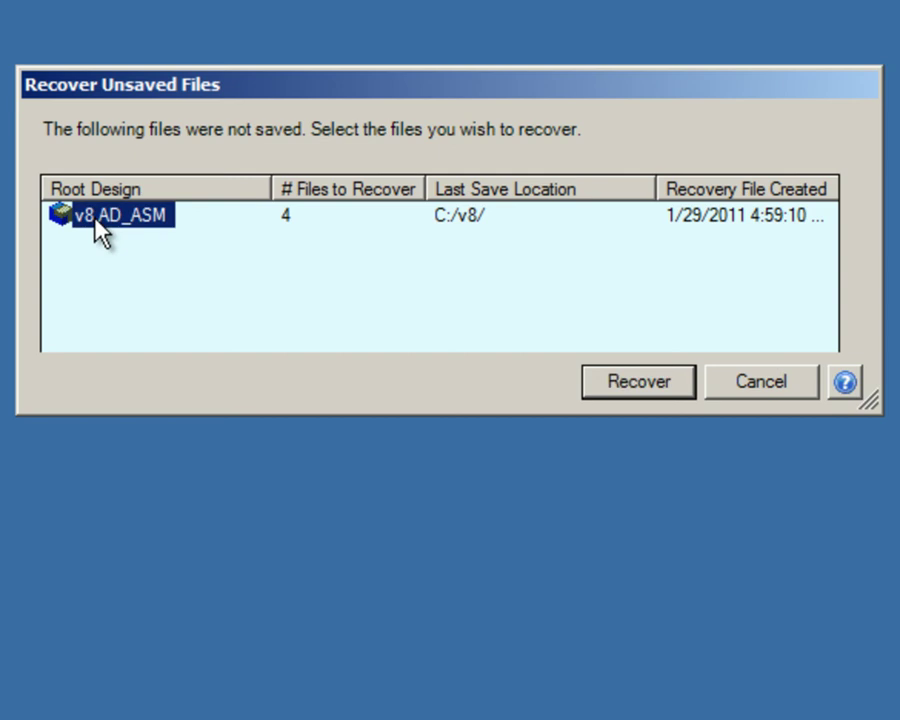
pyautogui.click(636, 383)
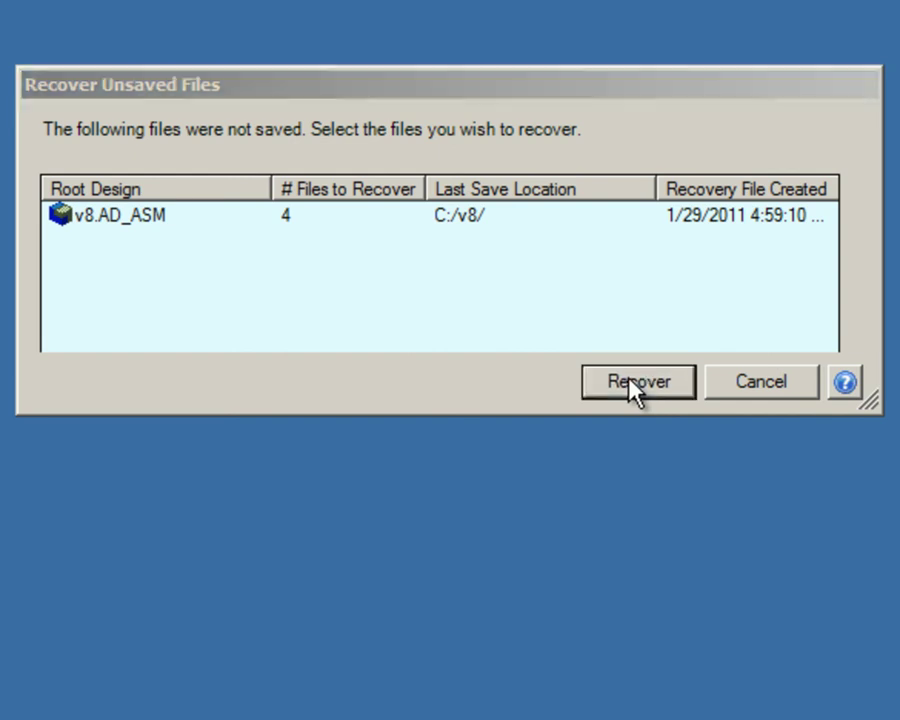